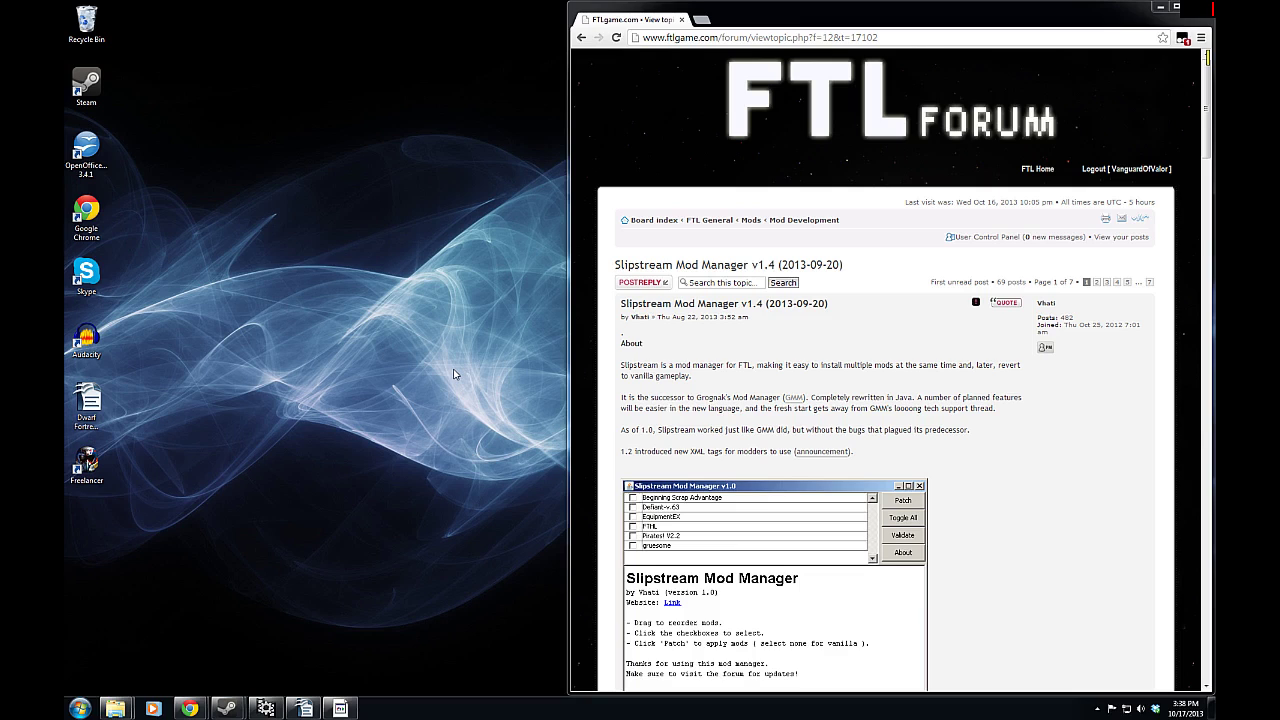
Load the FTL forum topic 'Slipstream Mod Manager v1.4 (2013-09-20)' in Chrome
click(672, 268)
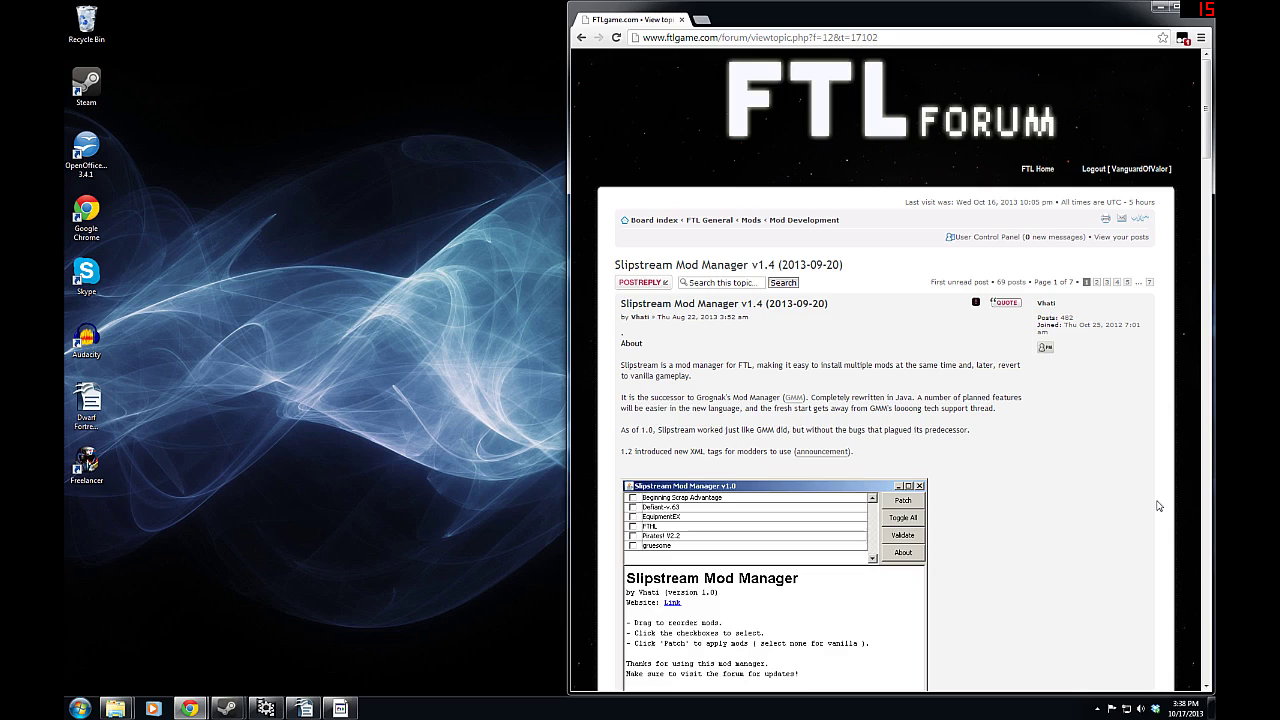
Get the Windows build of version 1.4 from the topic's Download section
scroll(975, 345, down, 4)
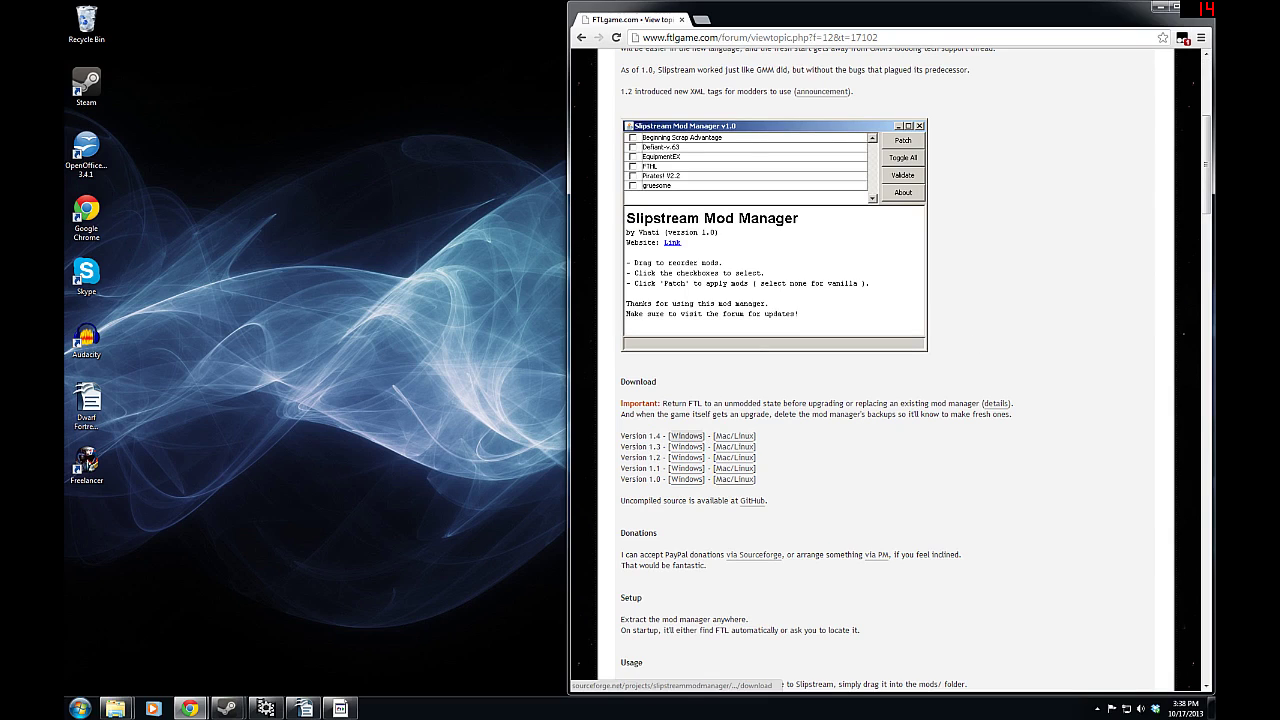
click(686, 436)
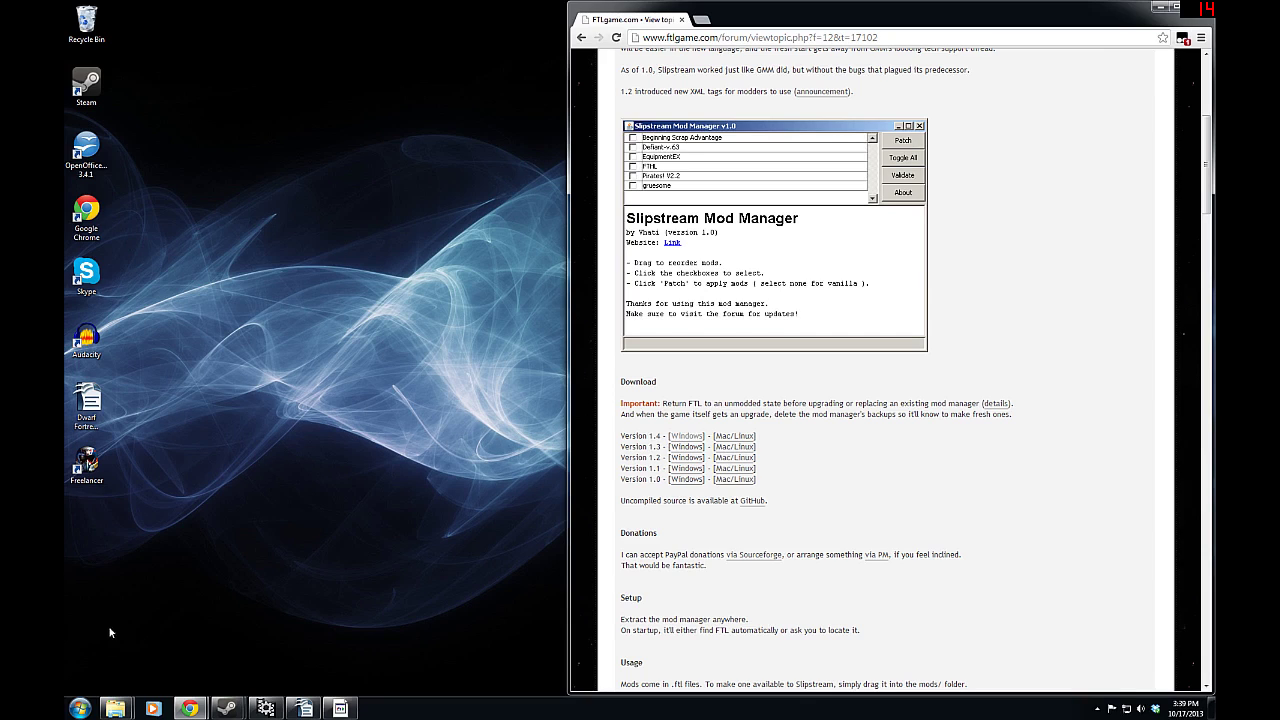
Open the Slipstream Mod Manager v1.4-Win folder, inspect its mods folder, then return
mouse_move(116, 707)
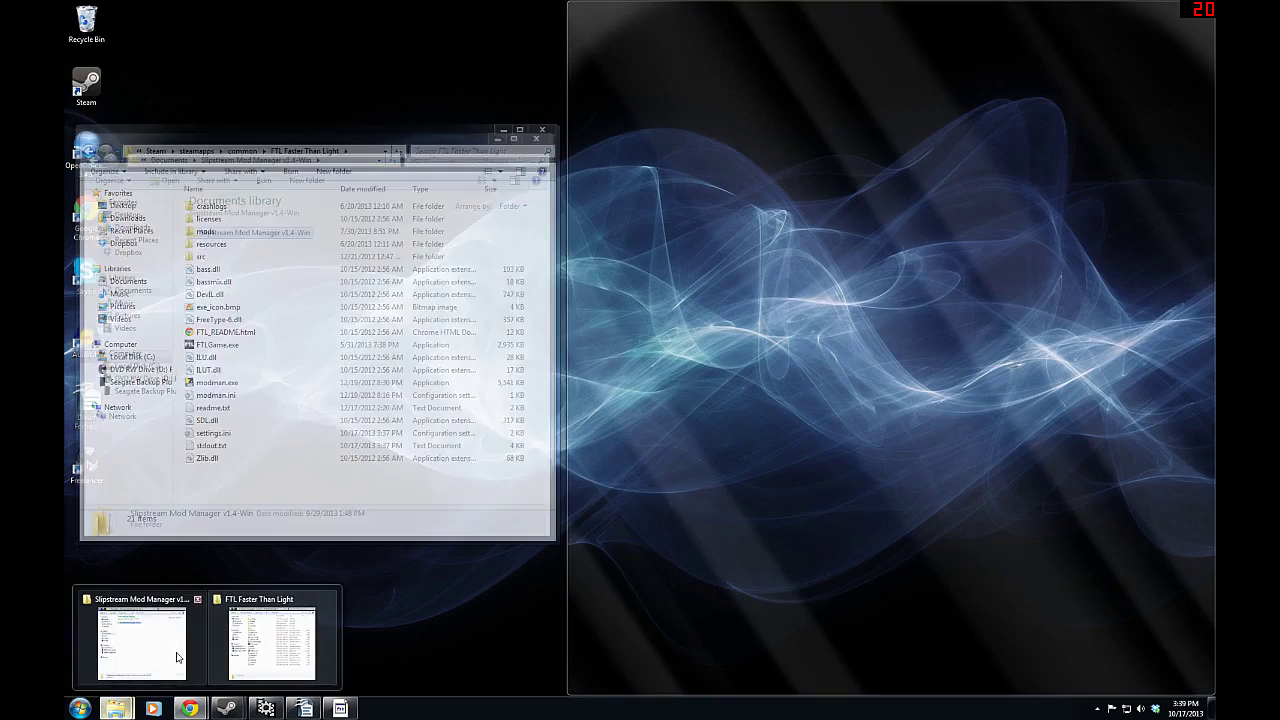
click(177, 657)
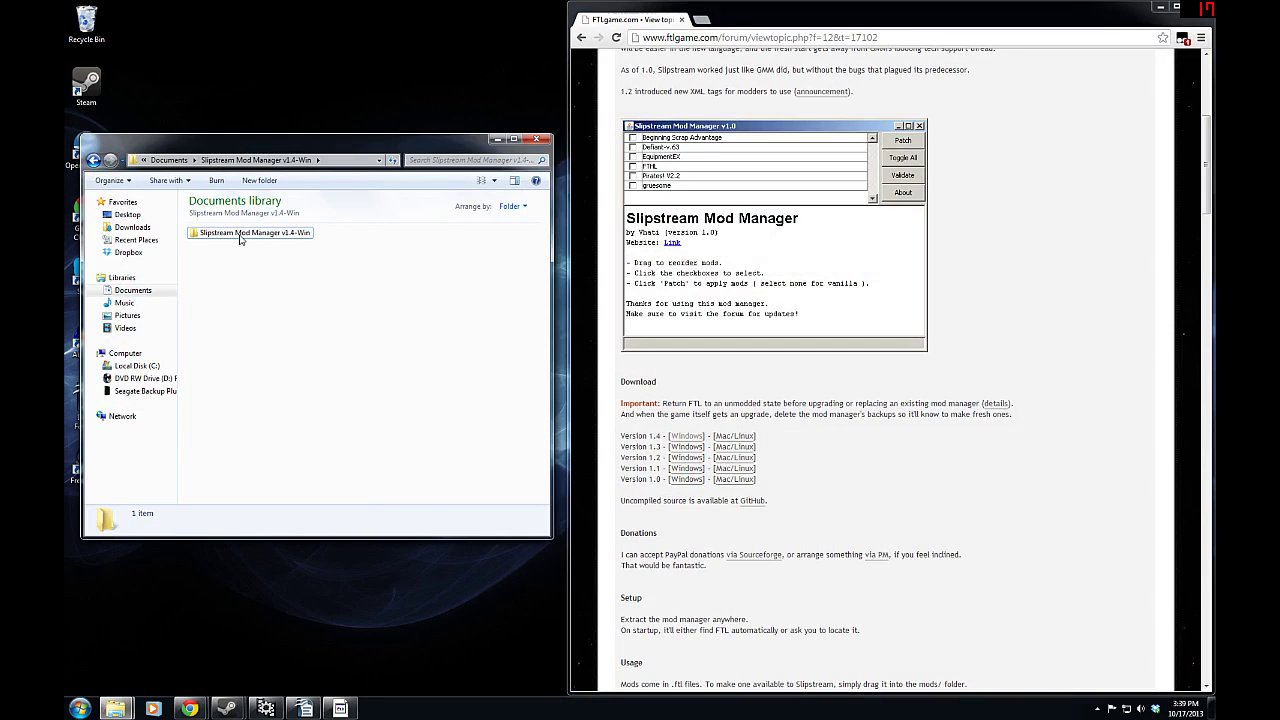
double_click(240, 232)
mouse_move(265, 391)
mouse_down()
mouse_move(229, 283)
mouse_move(263, 412)
mouse_up()
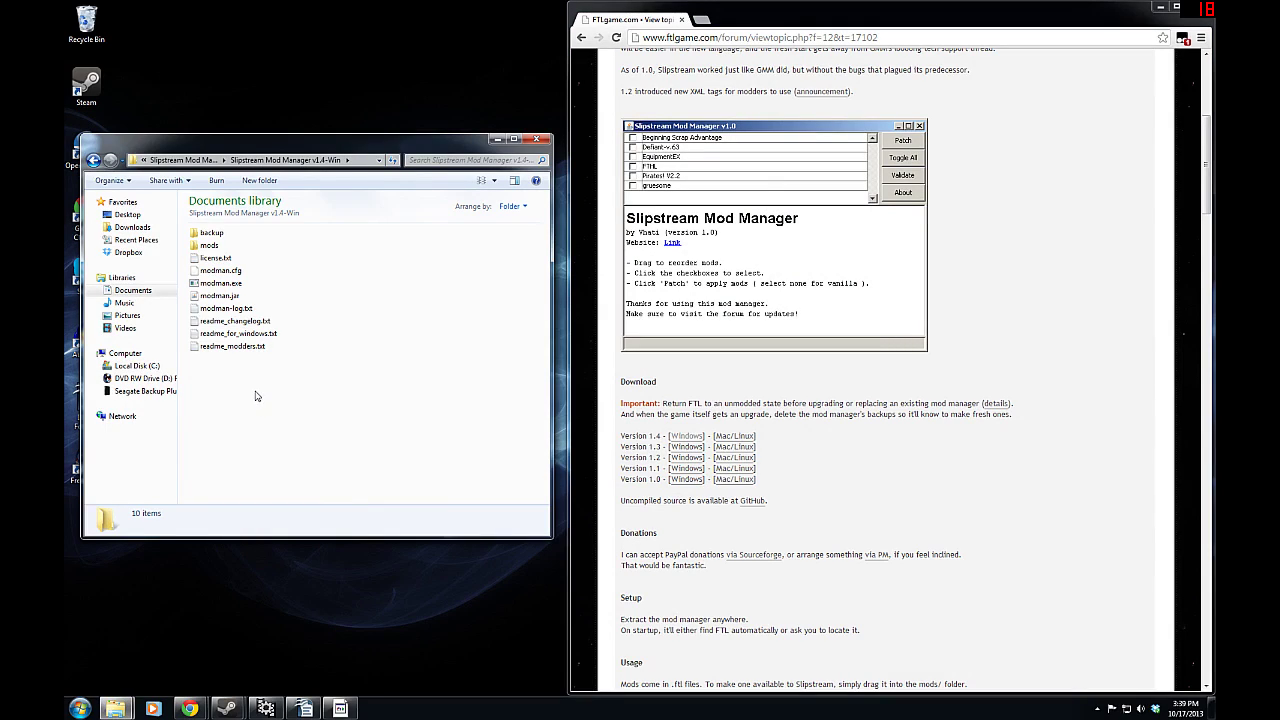
double_click(210, 245)
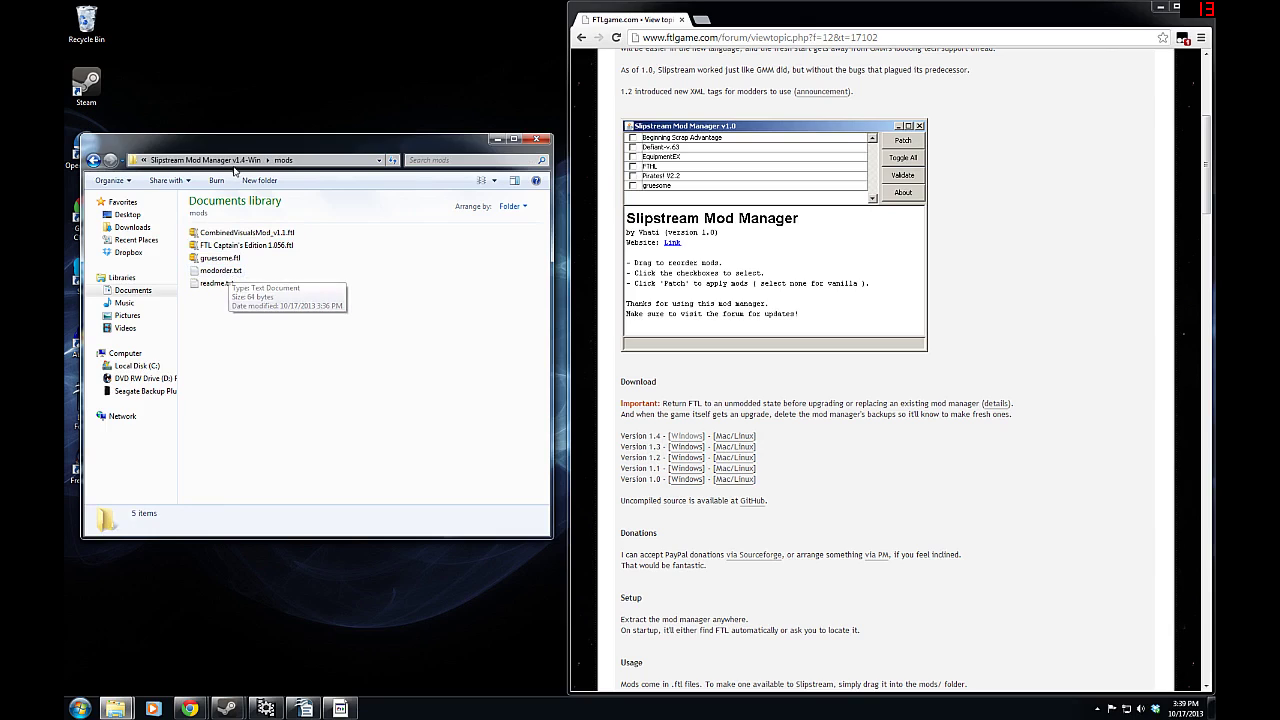
key(BackSpace)
click(282, 365)
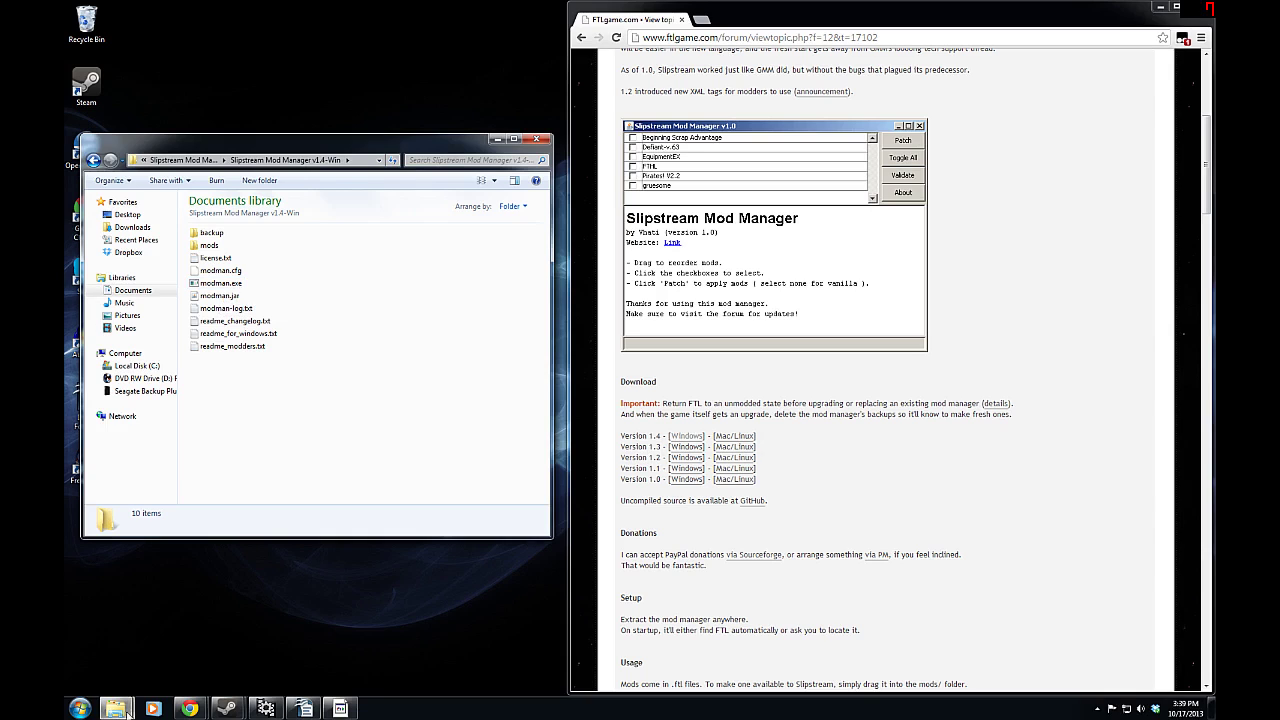
mouse_move(116, 708)
click(256, 642)
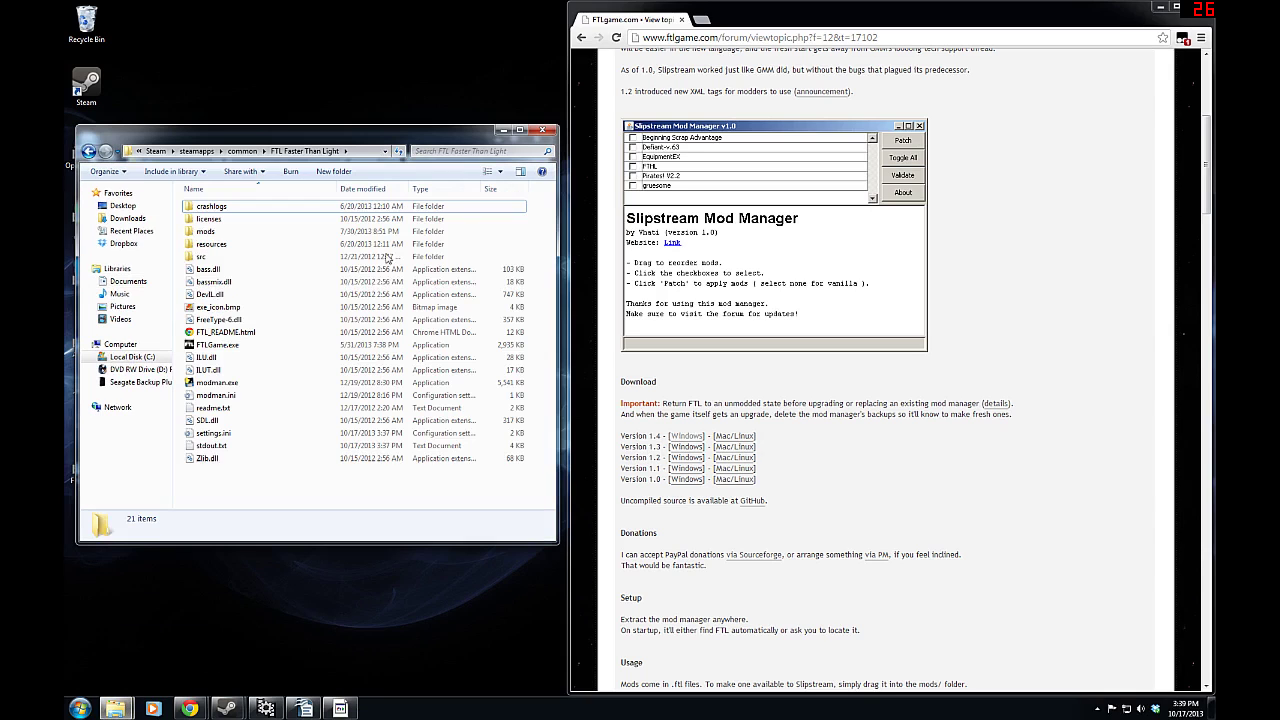
double_click(258, 244)
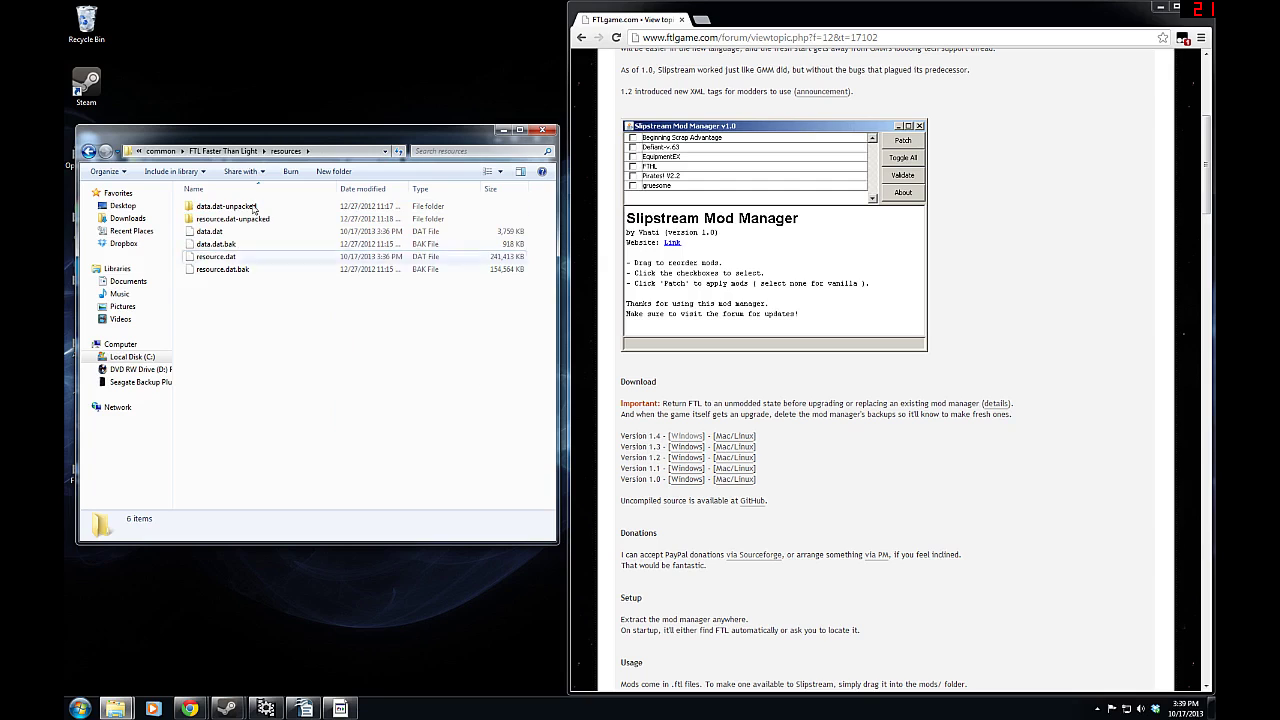
click(86, 151)
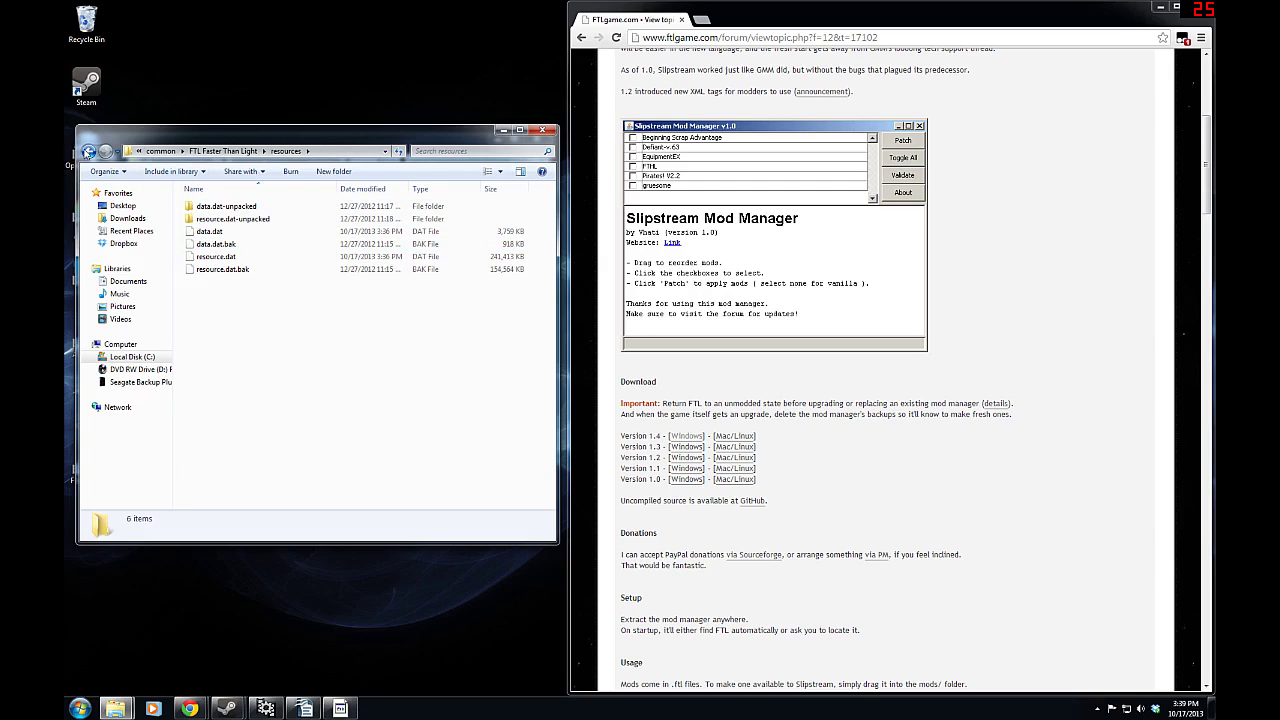
click(505, 131)
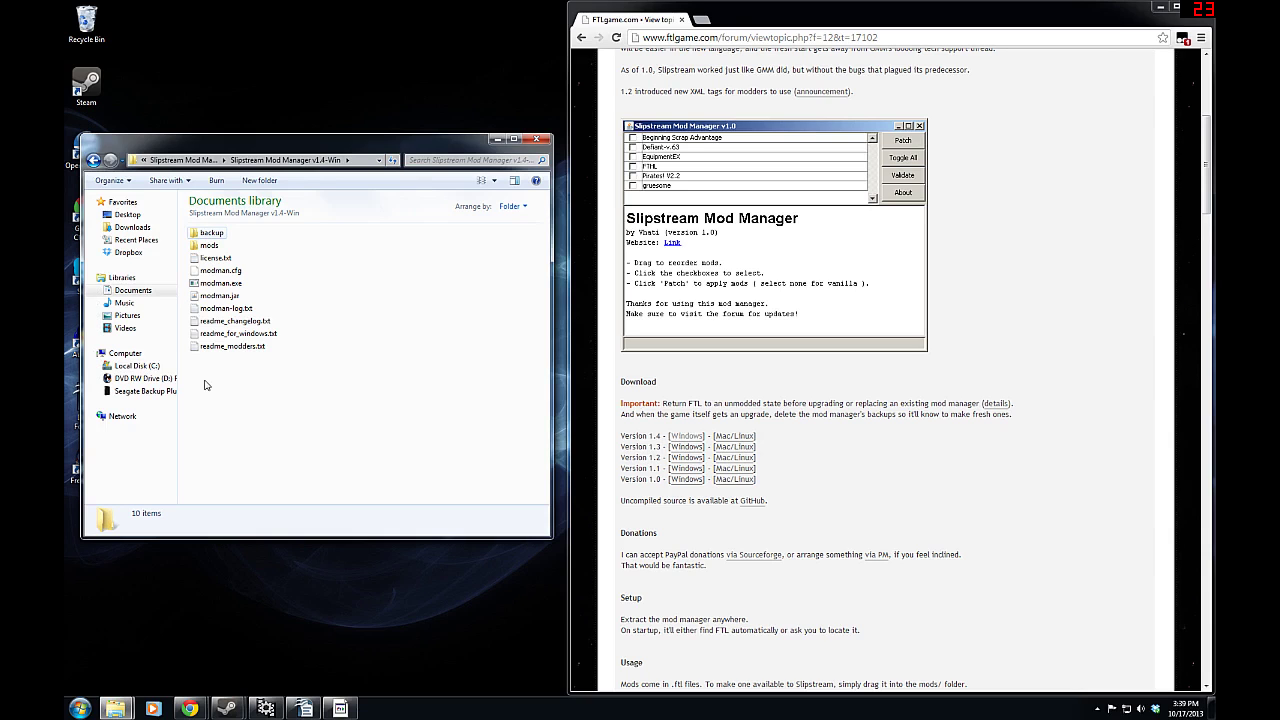
Launch Grognak's modman.exe, browse the gruesome and rock sunstrike v1.0 mods, then close it
mouse_move(116, 708)
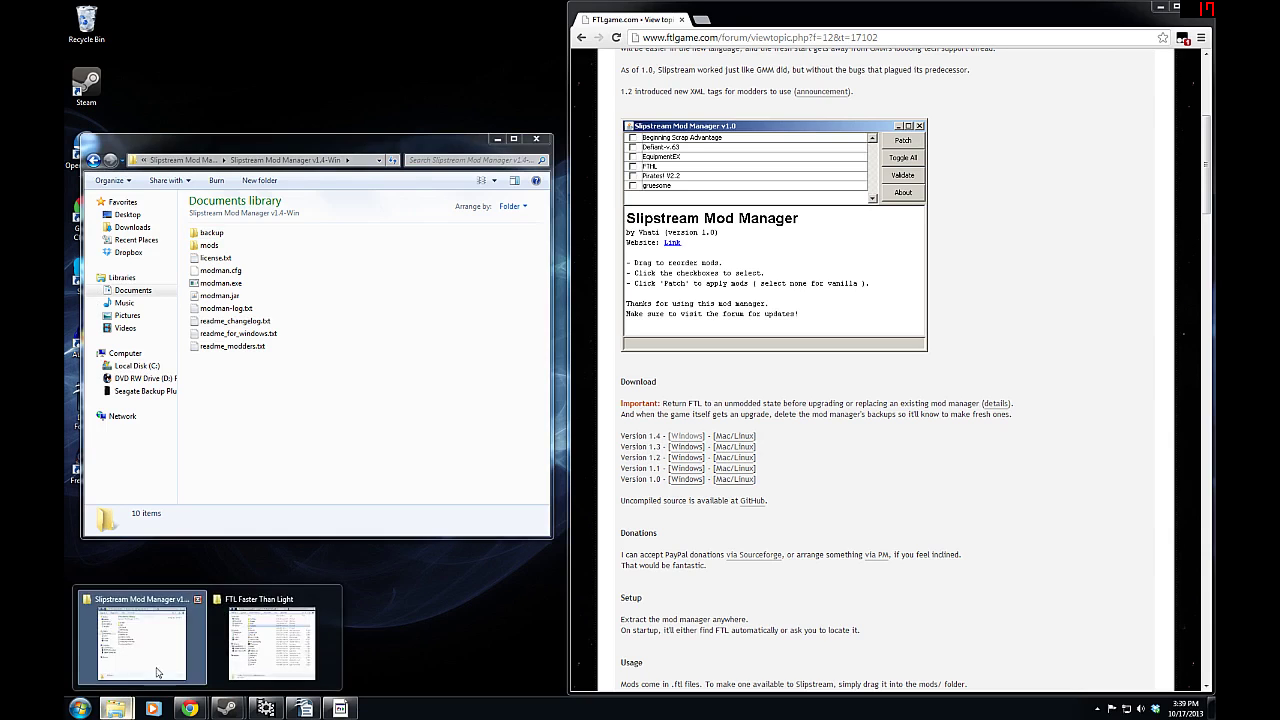
click(250, 660)
double_click(231, 384)
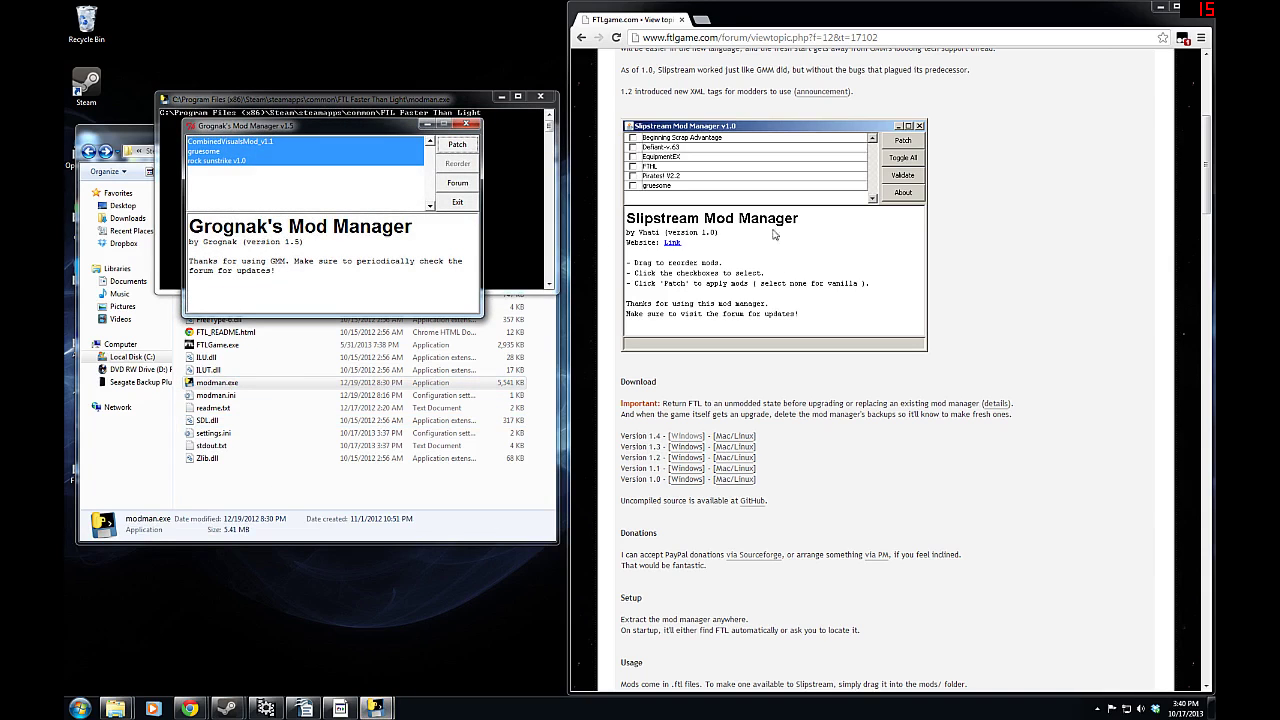
click(267, 150)
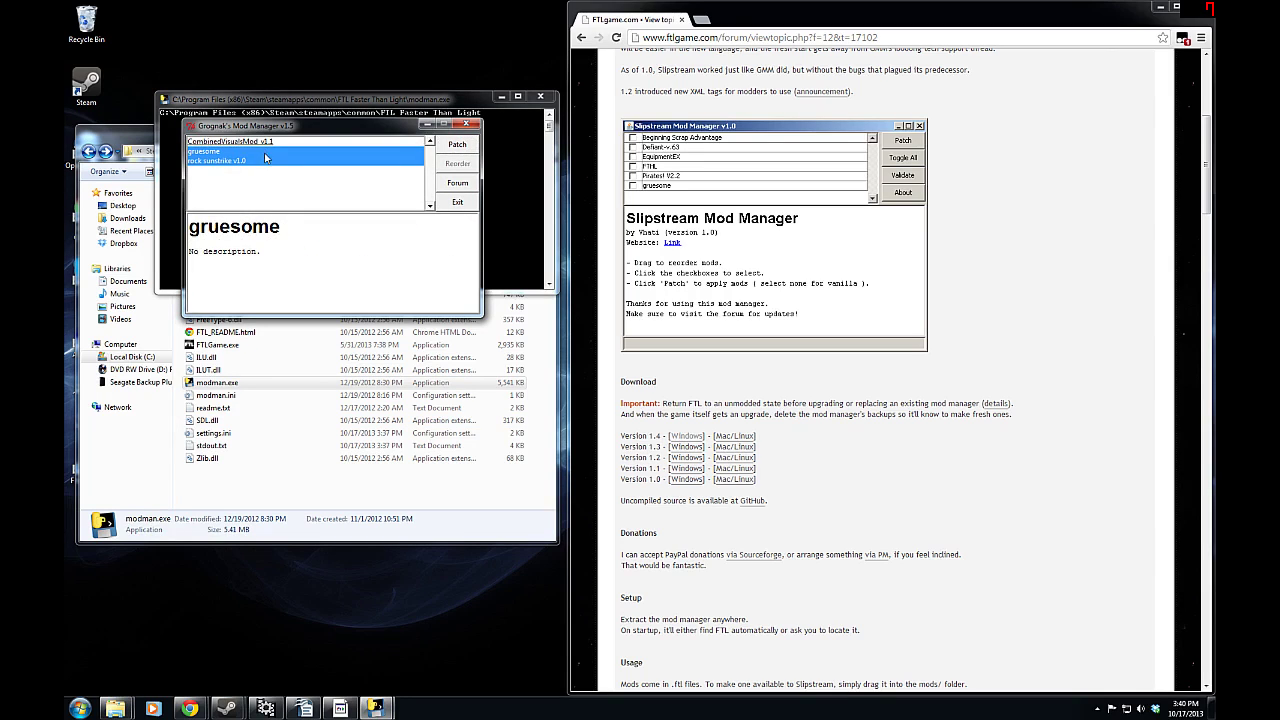
click(268, 162)
ctrl+click(268, 162)
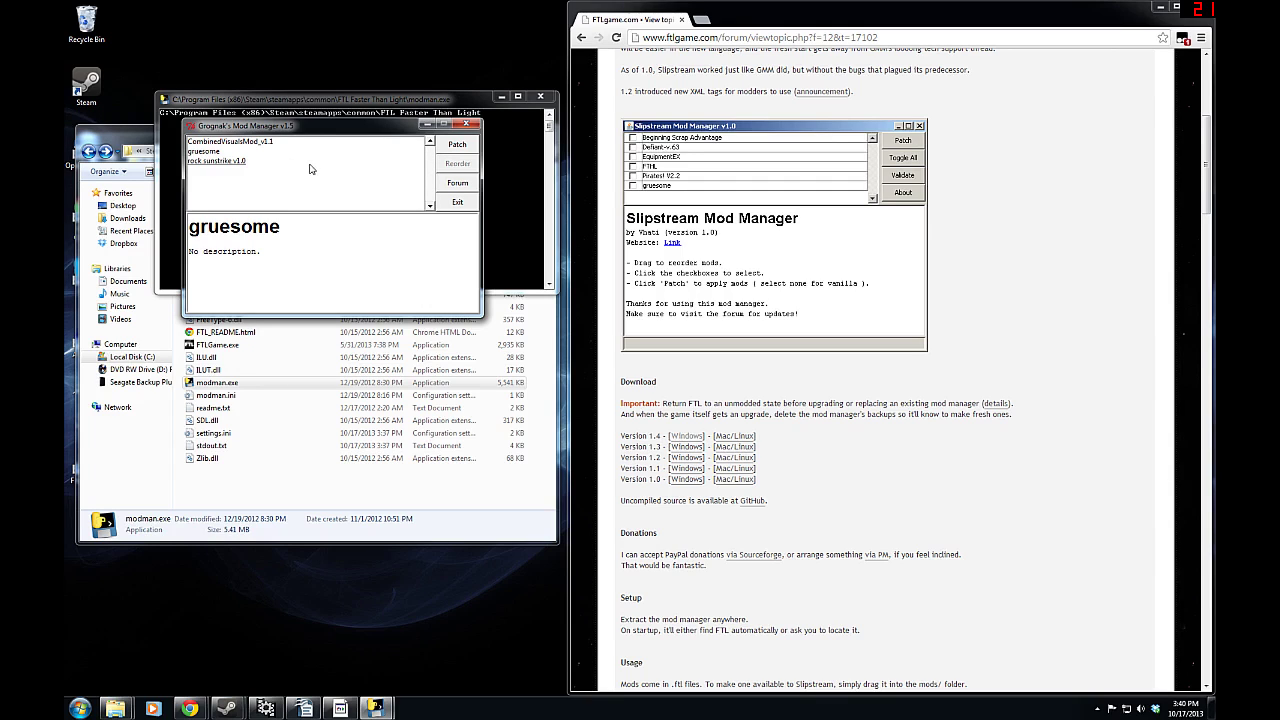
click(469, 127)
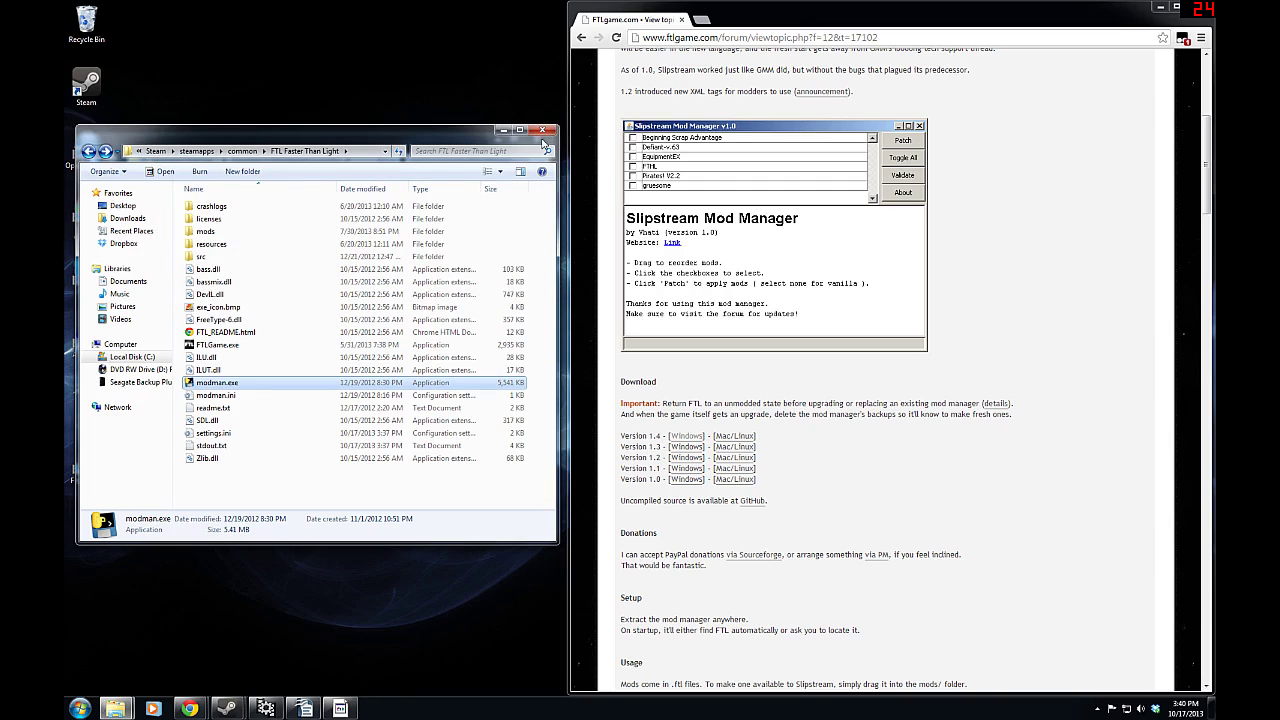
In Slipstream, enable CombinedVisualsMod_v1.1, gruesome and FTL Captain's Edition 1.056
click(545, 131)
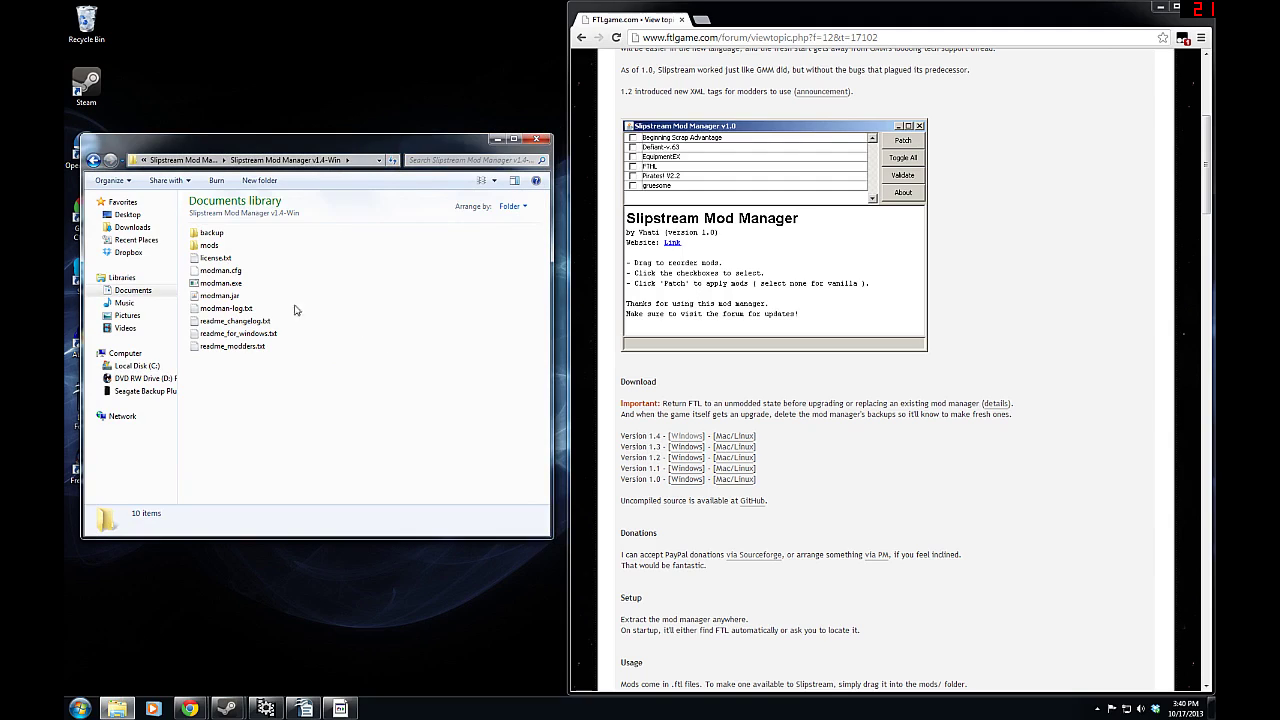
double_click(238, 284)
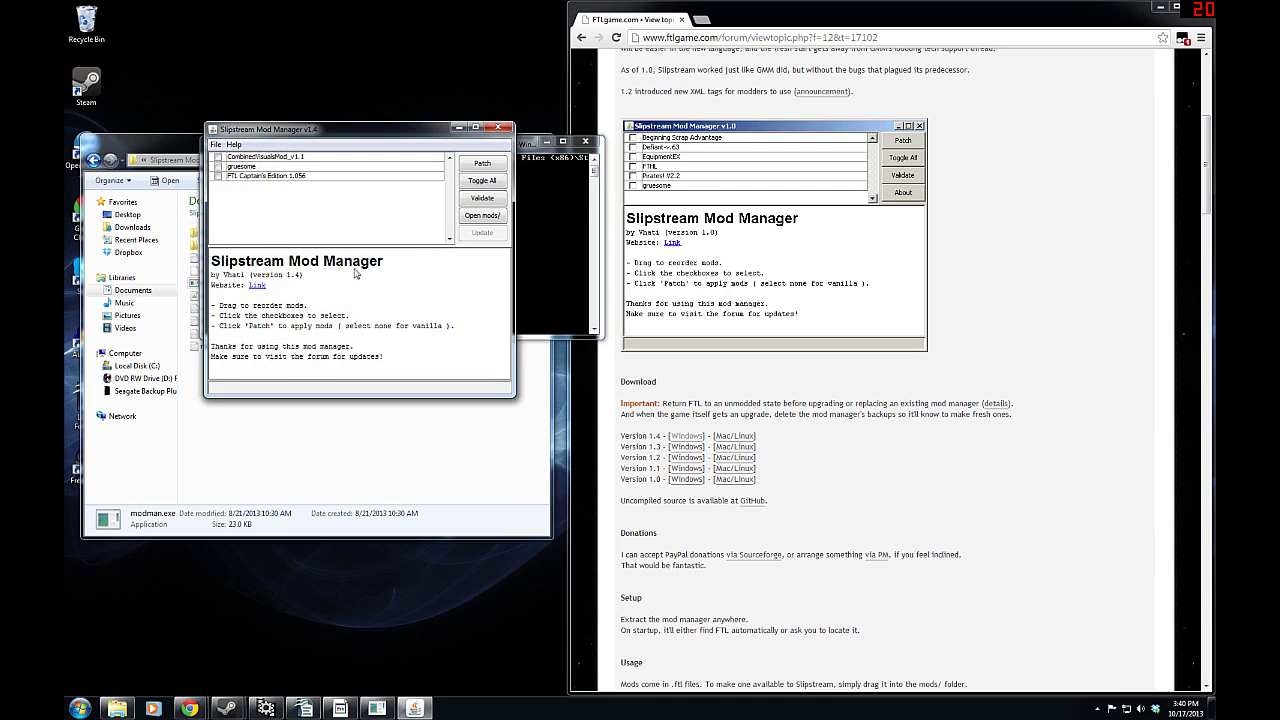
click(218, 157)
click(218, 166)
click(218, 175)
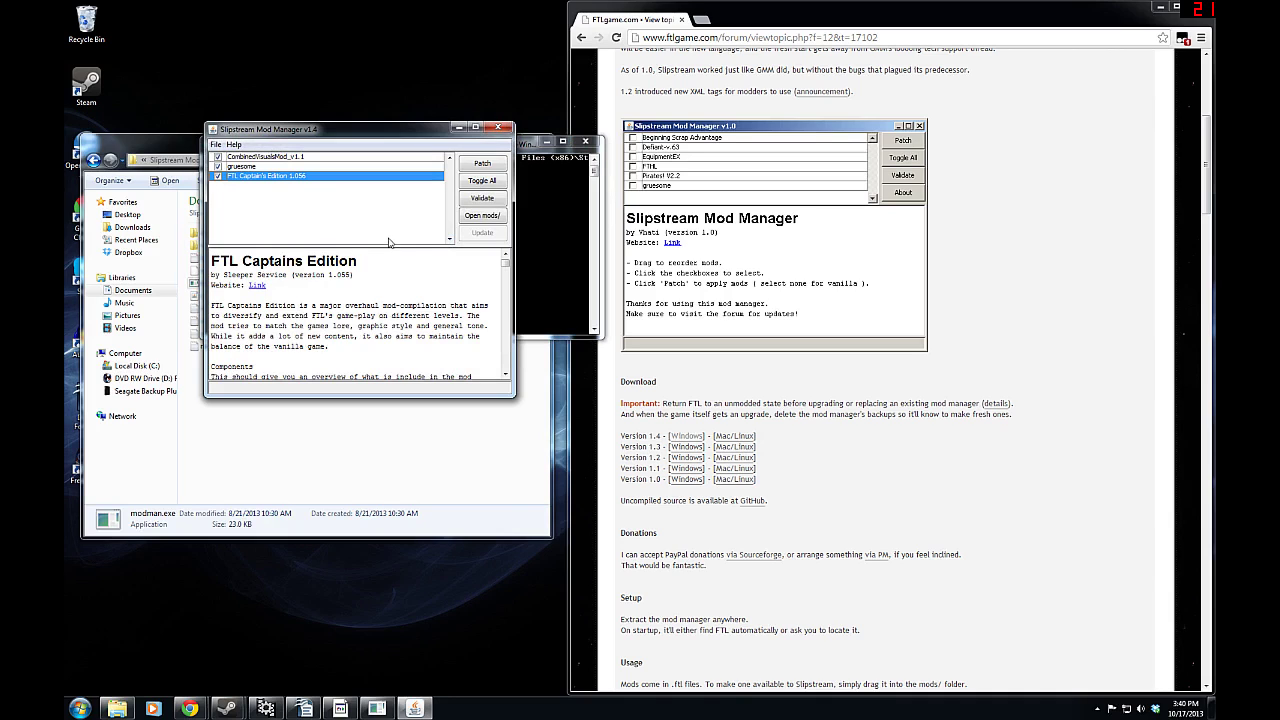
mouse_move(349, 135)
mouse_down()
mouse_move(372, 133)
mouse_move(353, 127)
mouse_up()
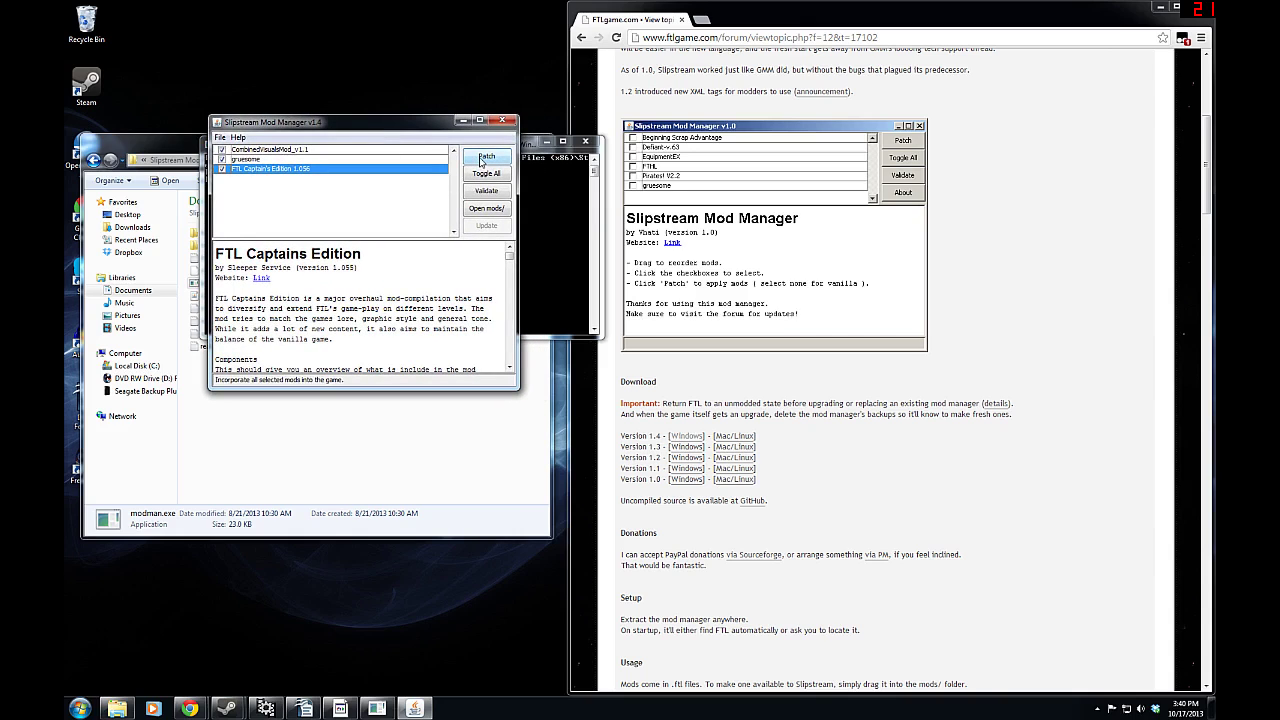
Patch the three mods into FTL and run the modded game
click(484, 158)
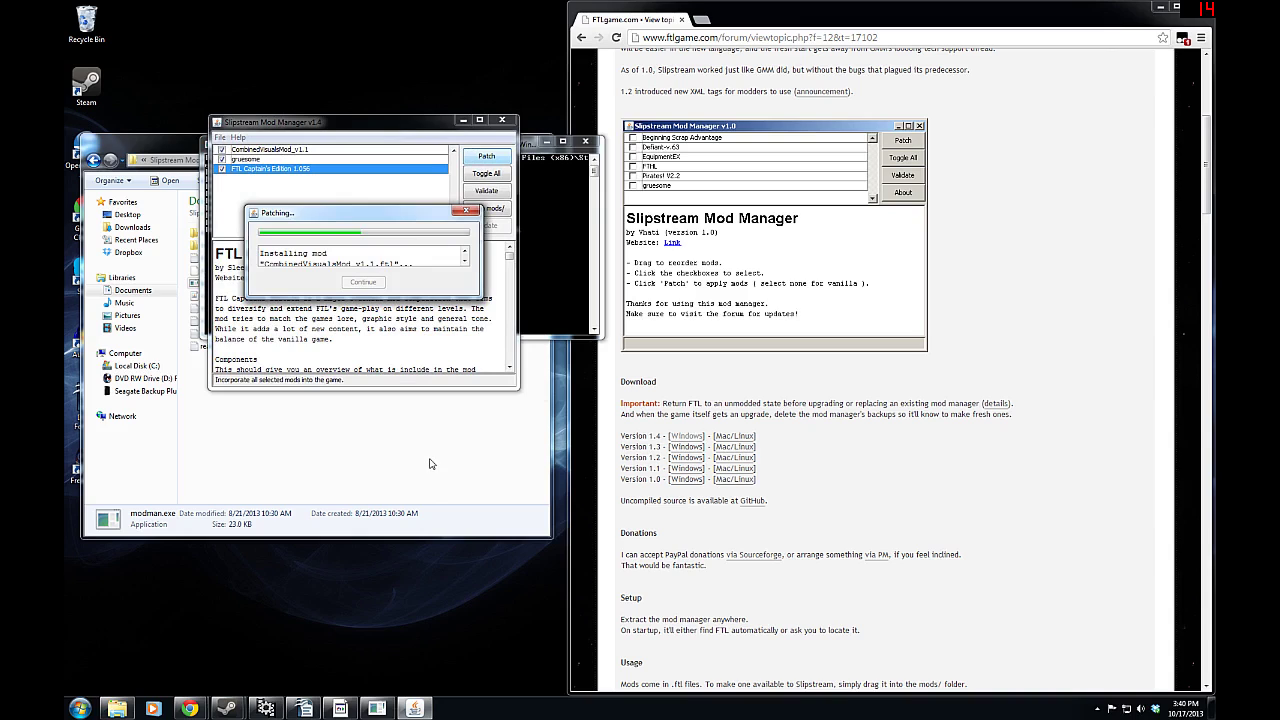
click(364, 282)
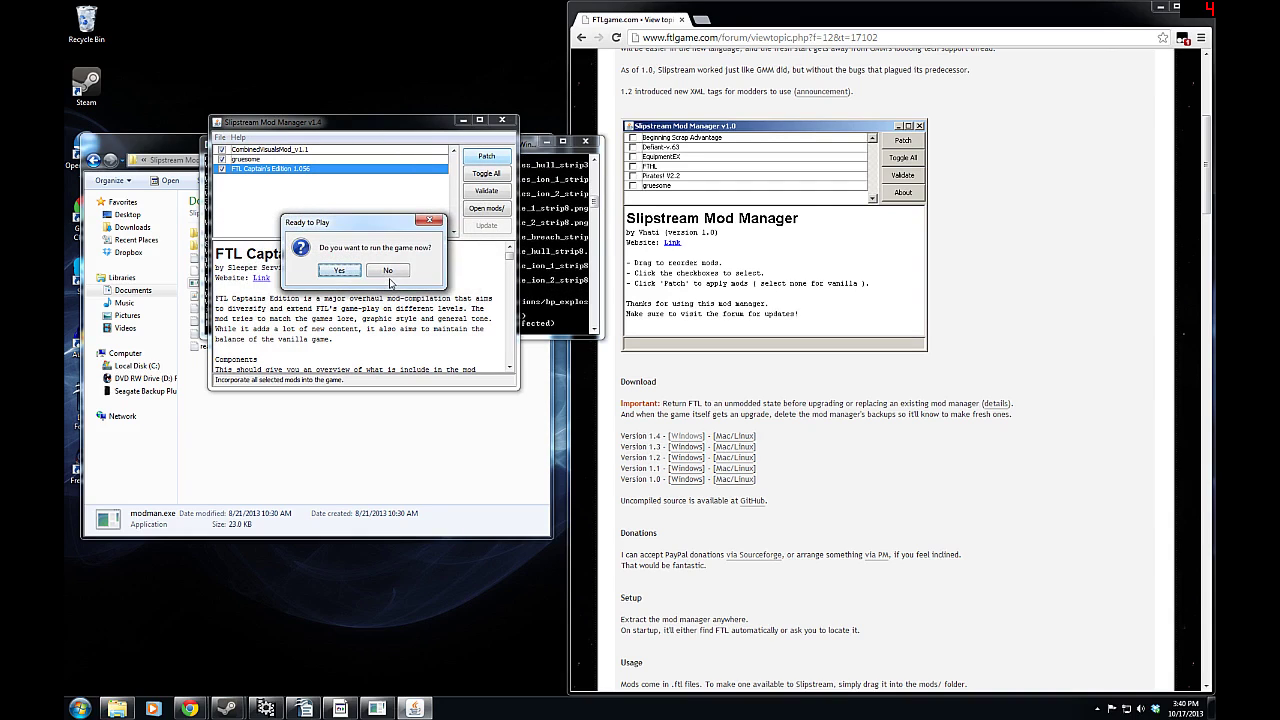
click(338, 271)
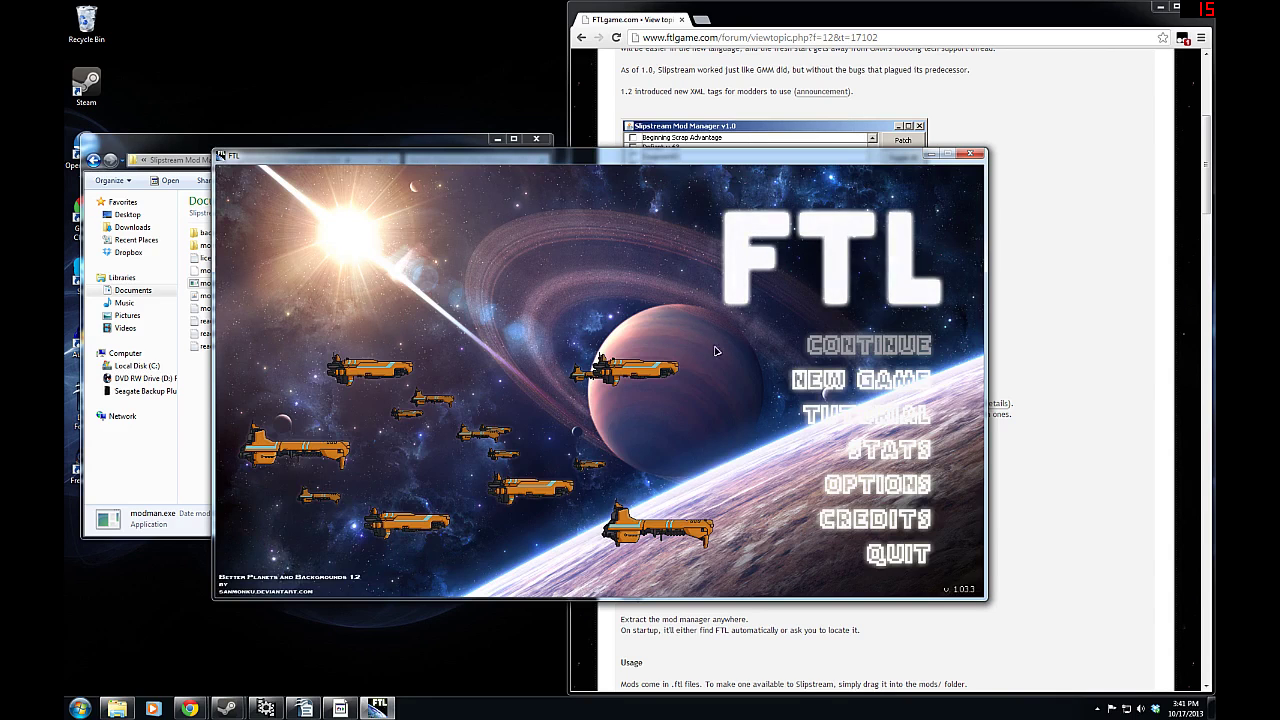
Start a new game and choose the Kestrel's Type B Red-Tail layout in the hangar
click(830, 388)
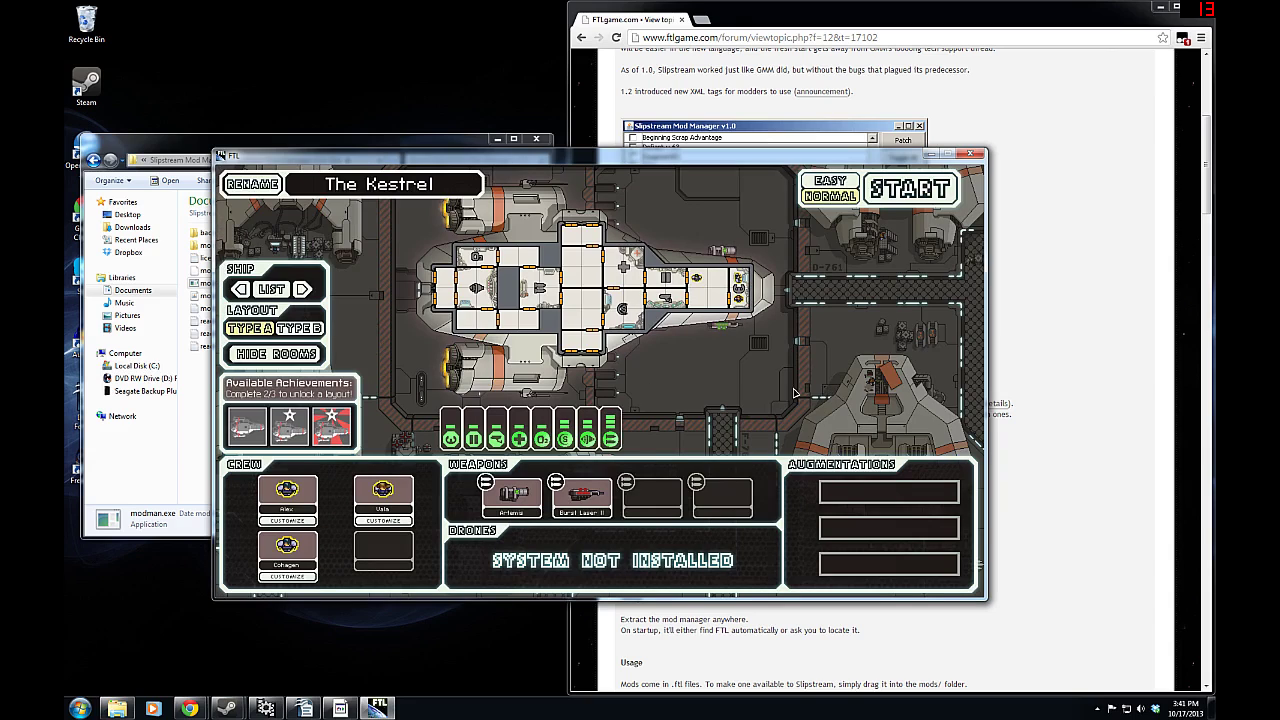
click(318, 330)
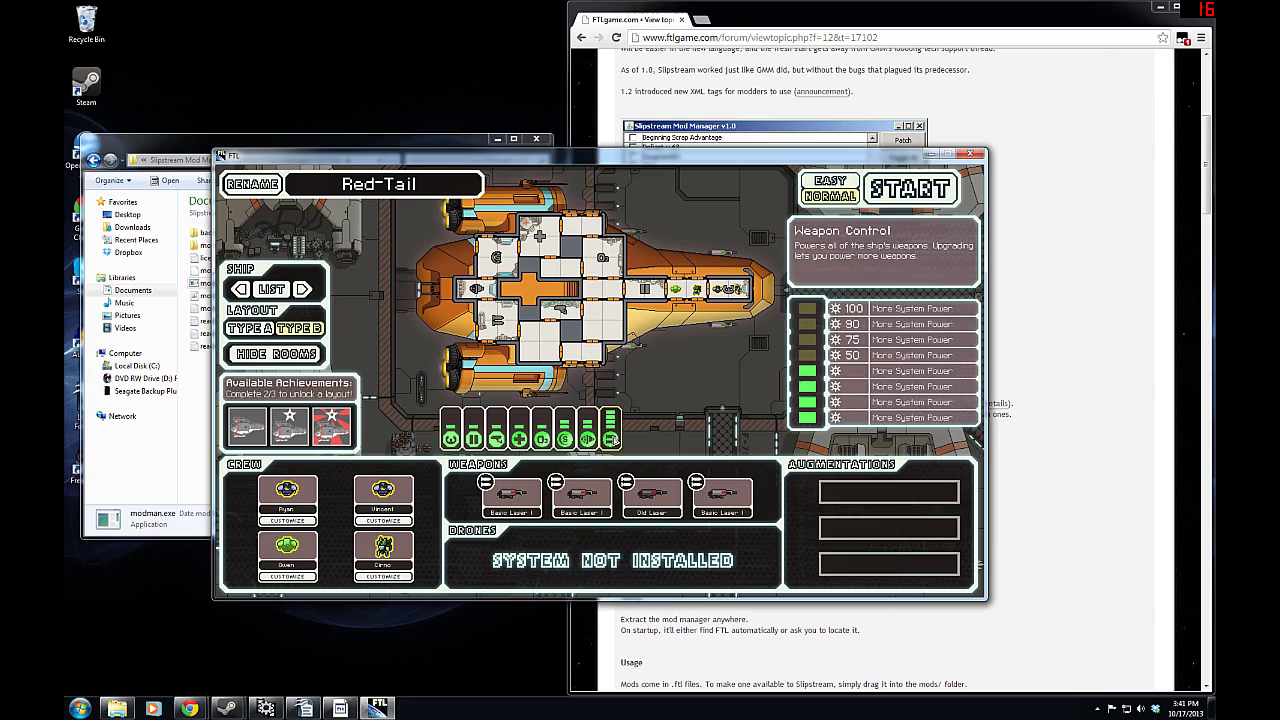